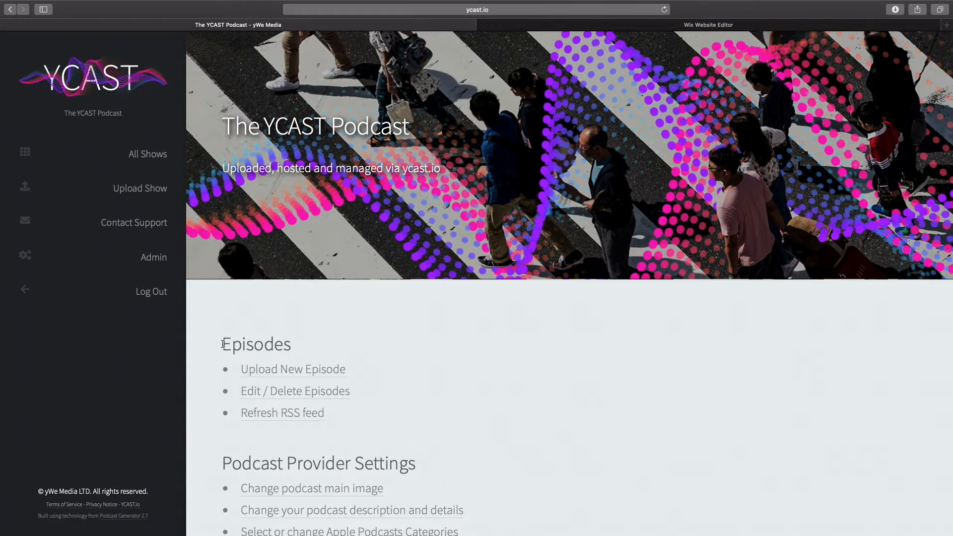
# Step: Copy the web player embed code from the podcast's admin page
pyautogui.click(161, 264)
pyautogui.scroll(-5, 251, 318)
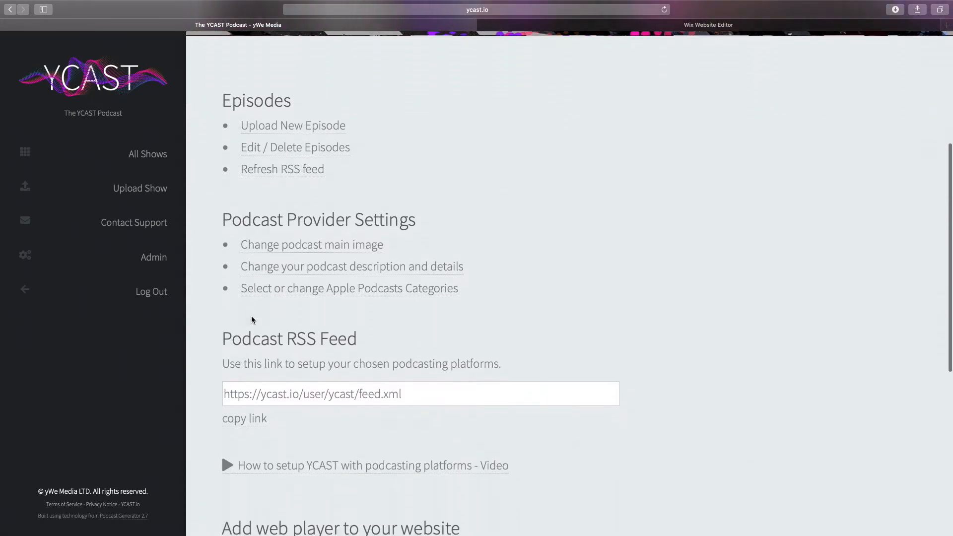
pyautogui.scroll(-5, 251, 320)
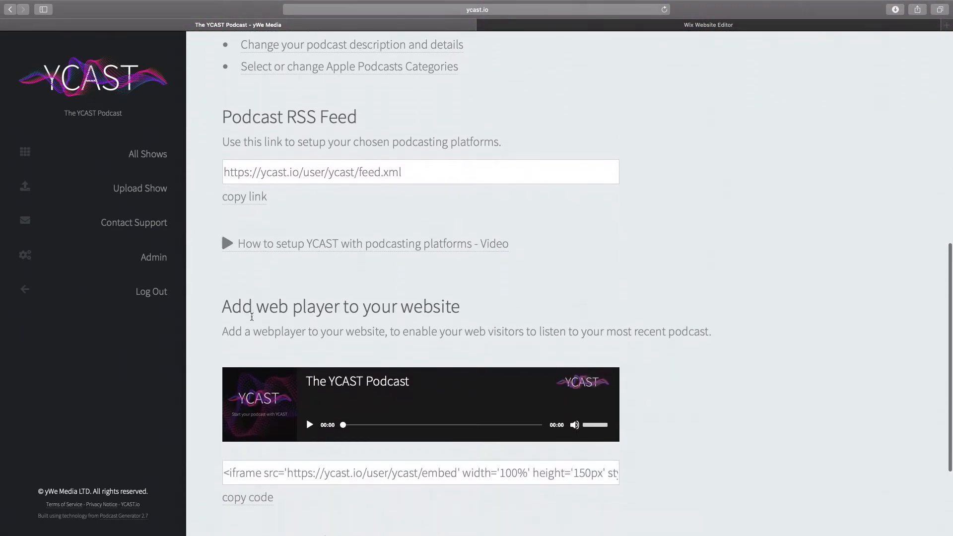
pyautogui.scroll(-1, 252, 317)
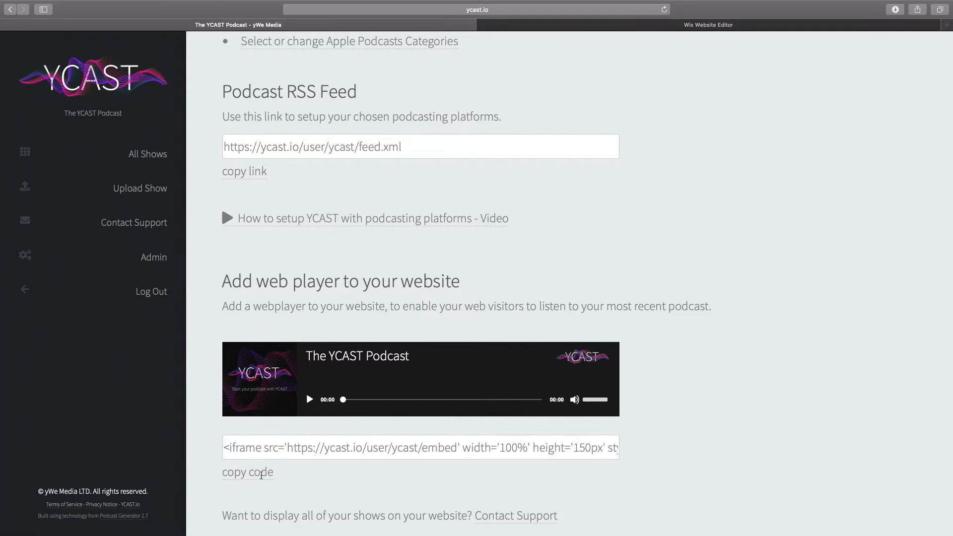
pyautogui.click(261, 476)
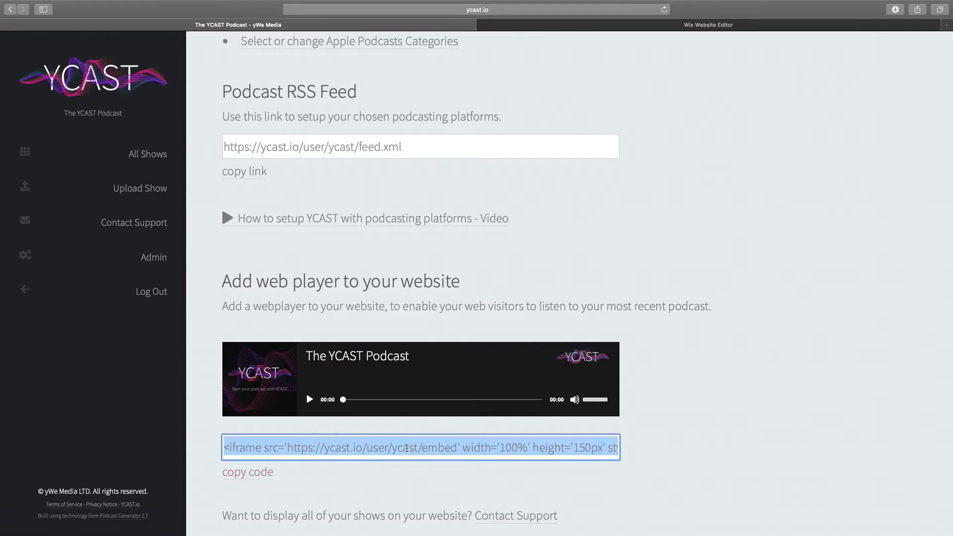
# Step: Switch to the Wix editor and lengthen the home page section below the introduction text
pyautogui.scroll(1, 671, 73)
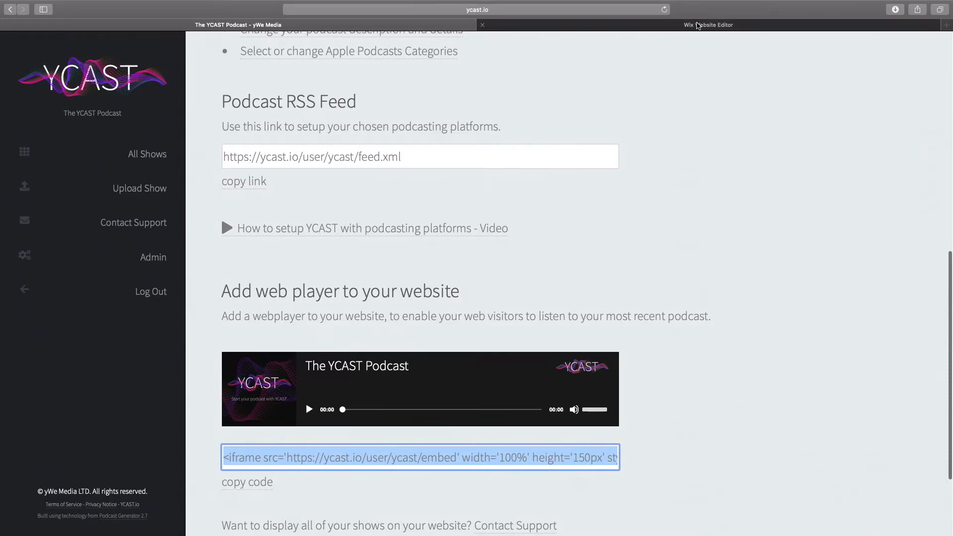
pyautogui.click(698, 25)
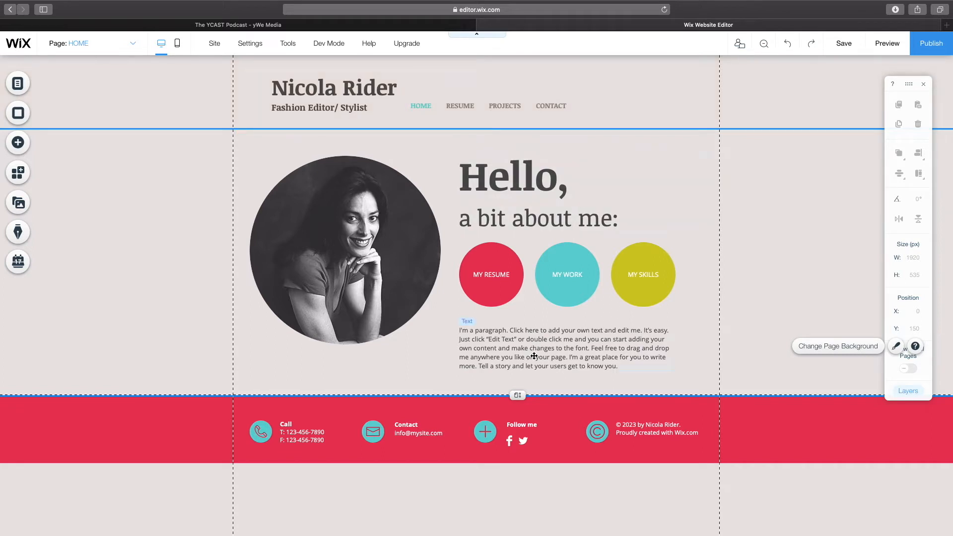
pyautogui.moveTo(518, 396); pyautogui.dragTo(511, 478)
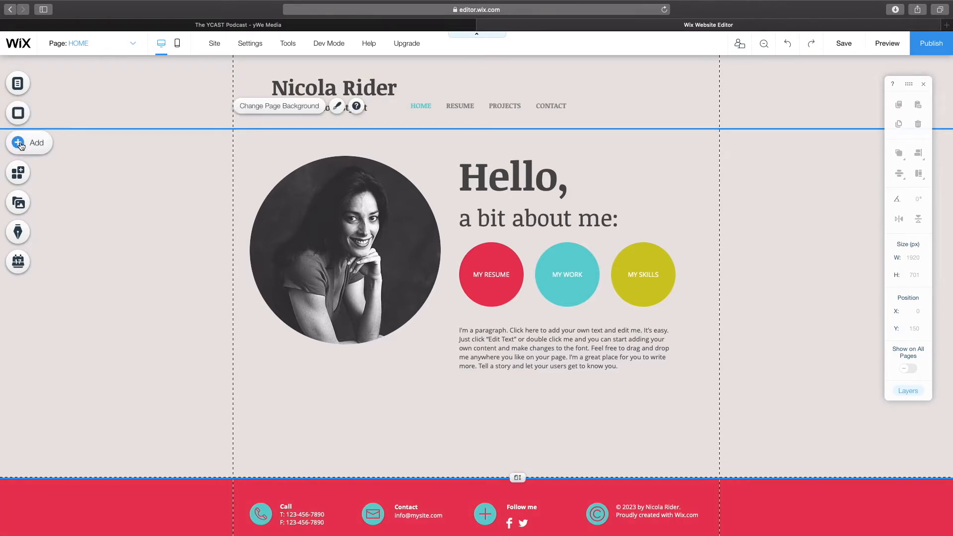
# Step: Add an HTML iframe embed element to the home page
pyautogui.click(19, 143)
pyautogui.click(63, 149)
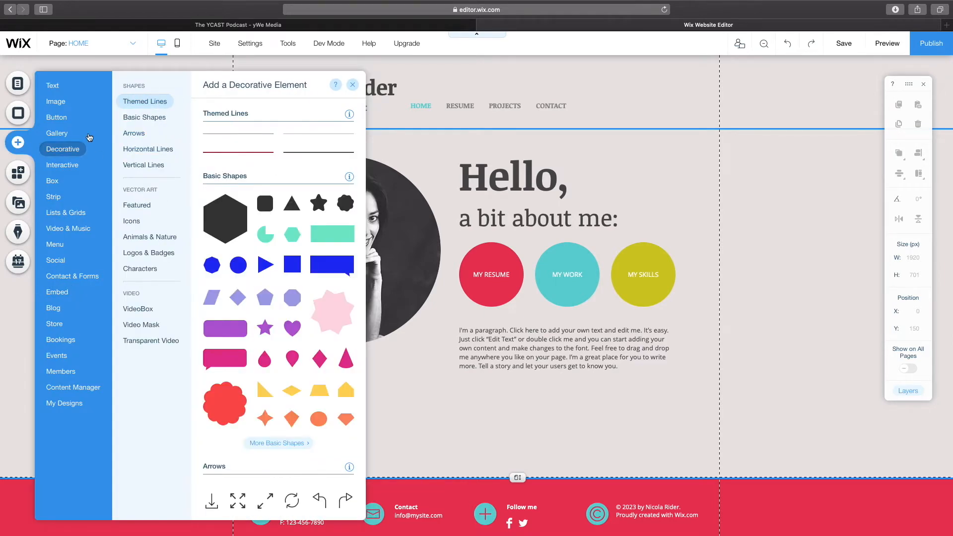
pyautogui.click(52, 181)
pyautogui.click(60, 354)
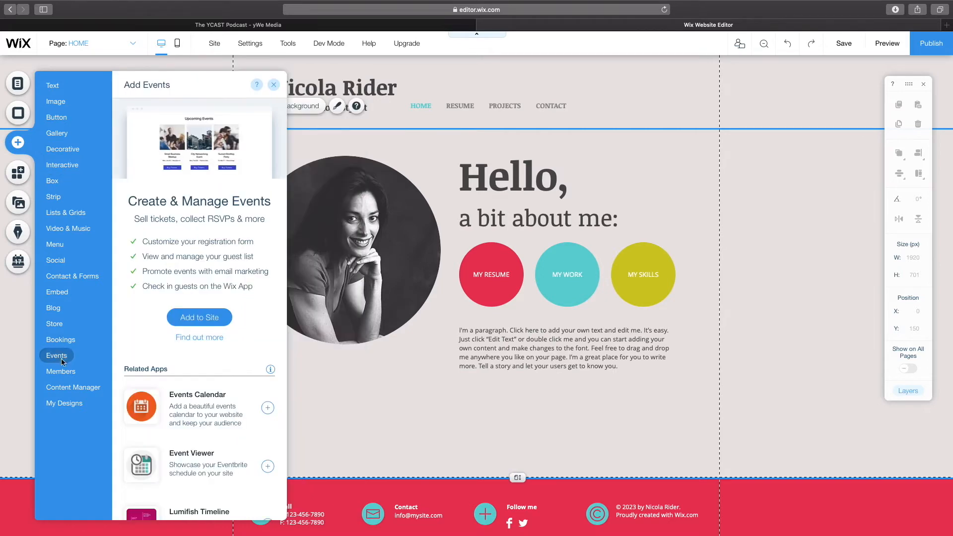
pyautogui.click(68, 292)
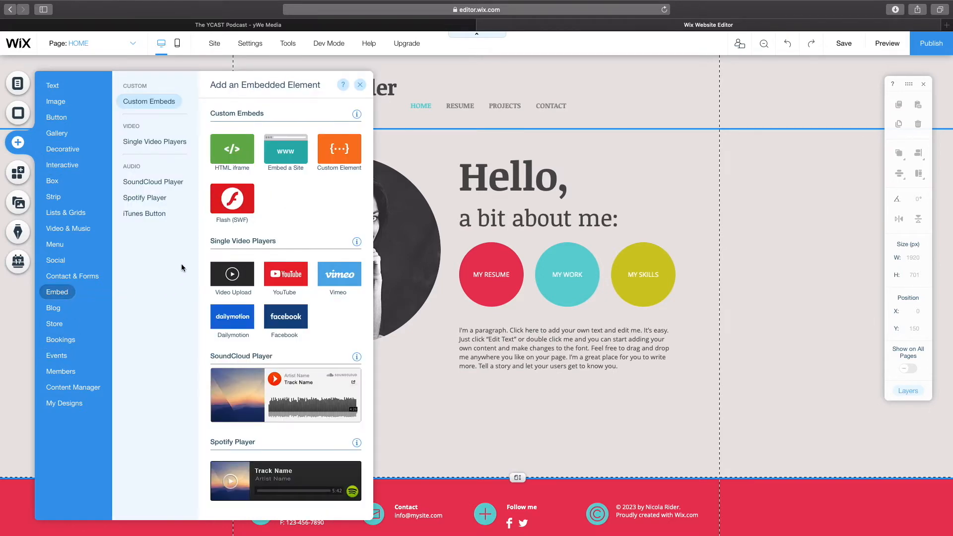
pyautogui.click(229, 150)
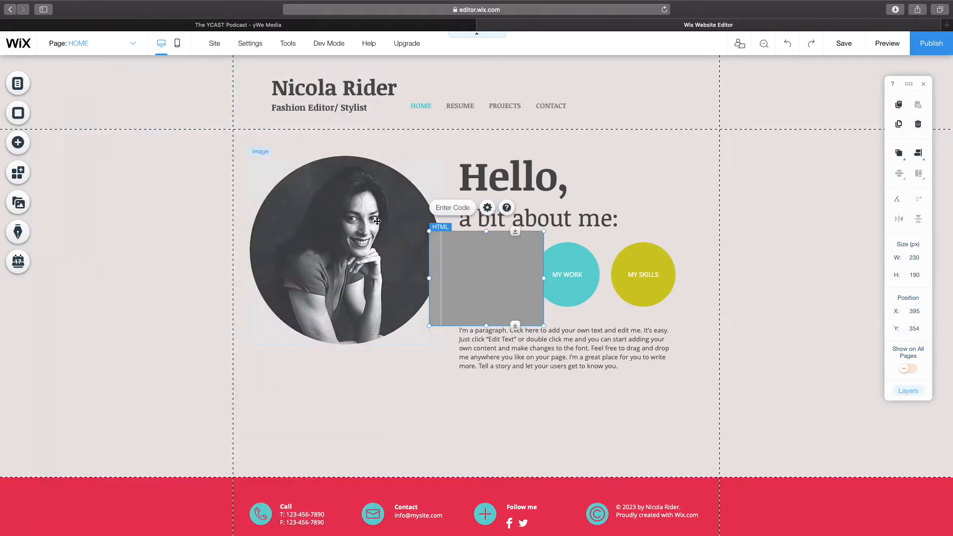
# Step: Move the HTML element below the portrait and set its height to 150 px
pyautogui.moveTo(493, 269); pyautogui.dragTo(345, 405)
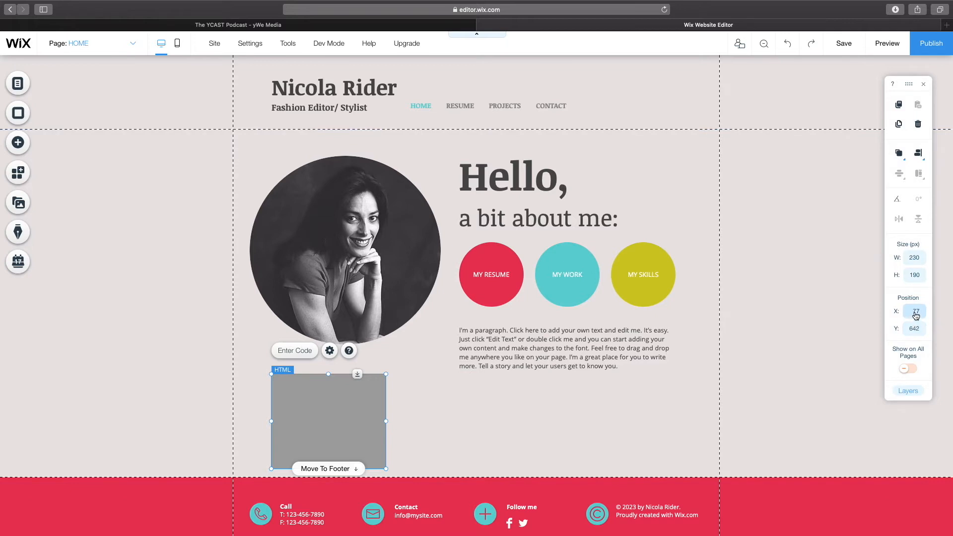
pyautogui.click(915, 312)
pyautogui.click(914, 275)
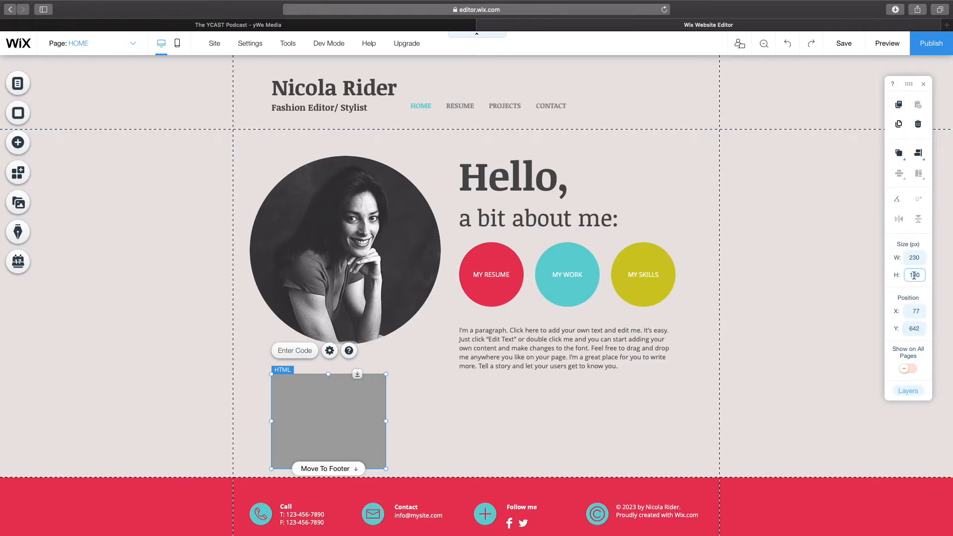
pyautogui.write('1')
pyautogui.press('Return')
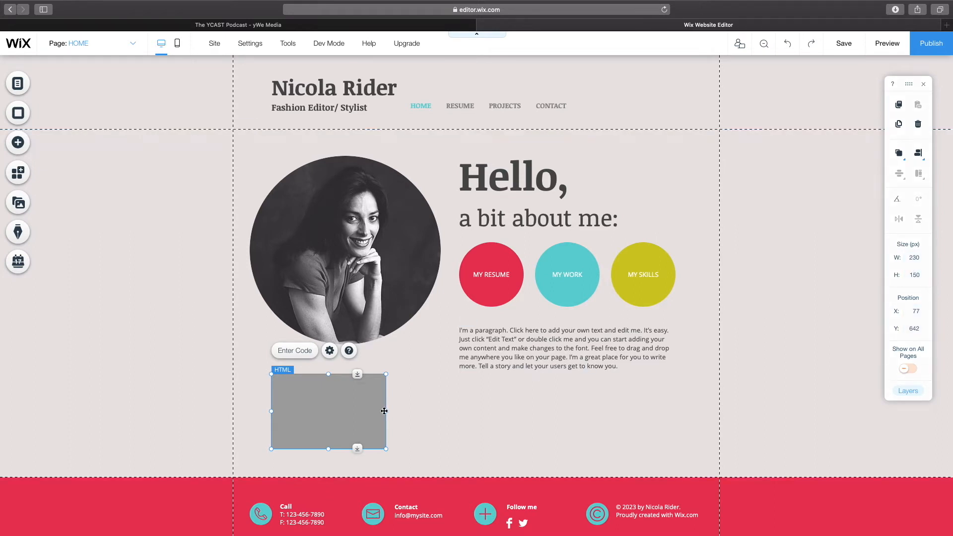
# Step: Widen the HTML element to about 865 px so it spans beneath the portrait and text
pyautogui.moveTo(386, 411); pyautogui.dragTo(637, 413)
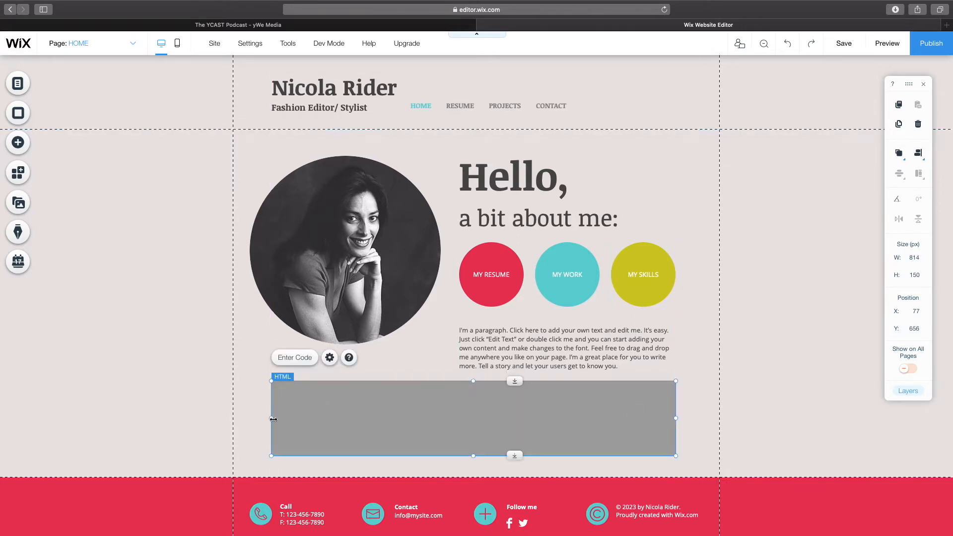
pyautogui.moveTo(271, 419); pyautogui.dragTo(245, 421)
pyautogui.scroll(-2, 298, 419)
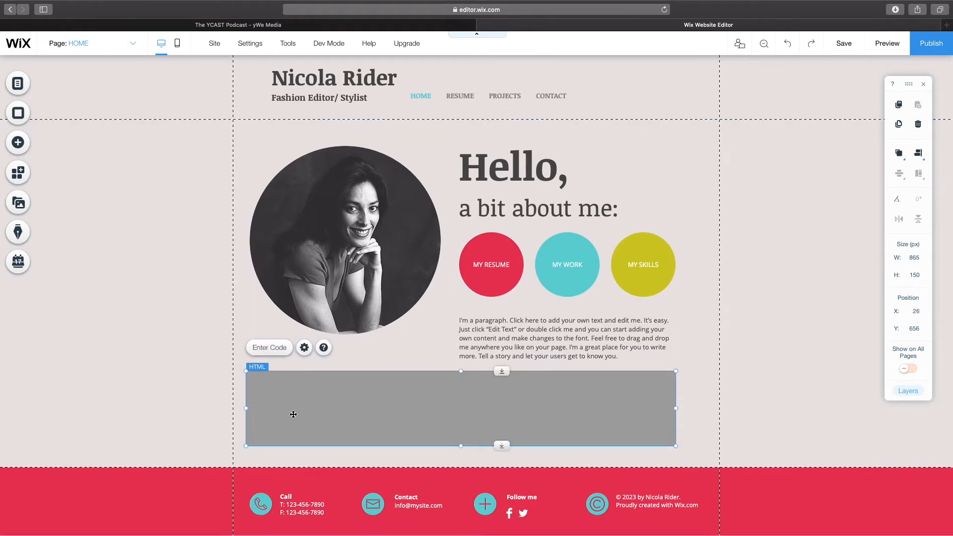
pyautogui.moveTo(461, 431); pyautogui.dragTo(460, 435)
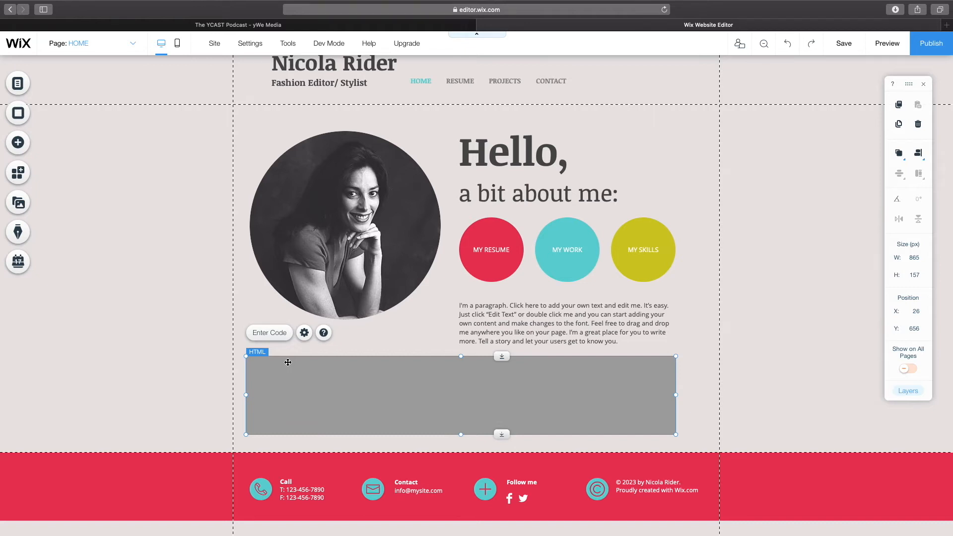
# Step: Paste the copied iframe player code into the HTML element's code box and apply it
pyautogui.click(271, 336)
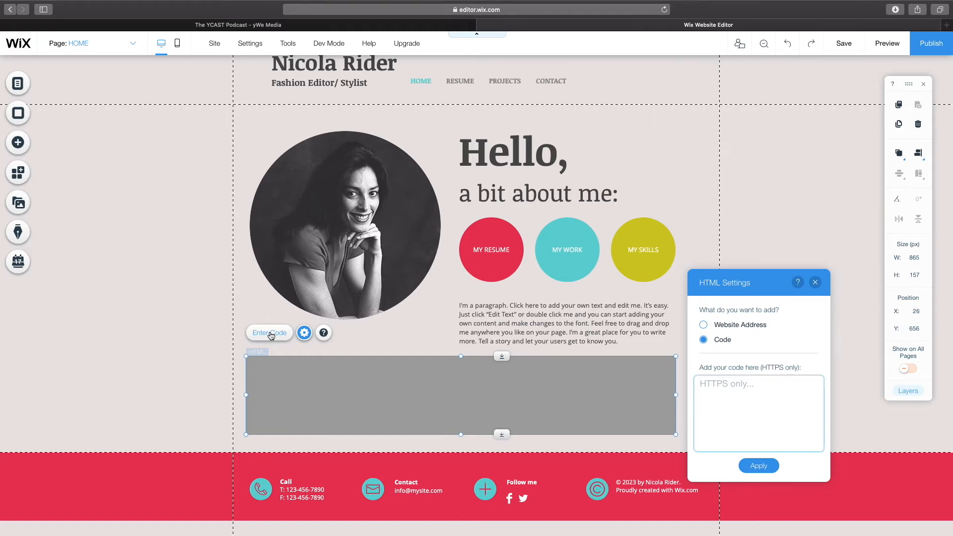
pyautogui.press('super+v')
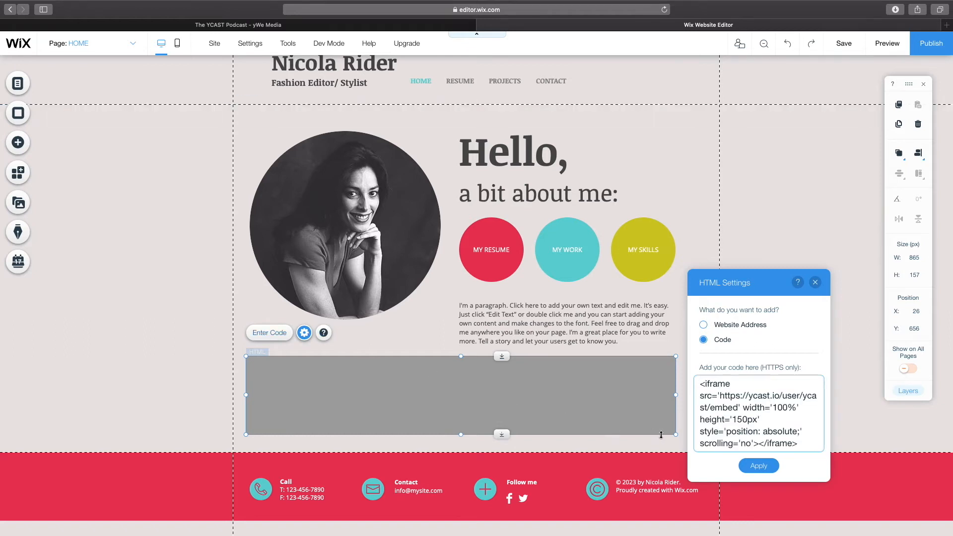
pyautogui.click(754, 467)
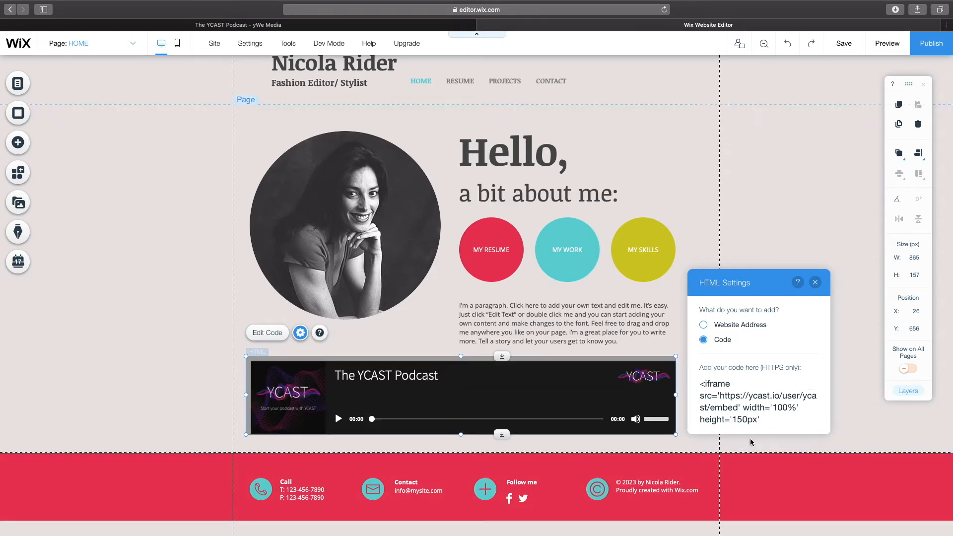
pyautogui.click(815, 282)
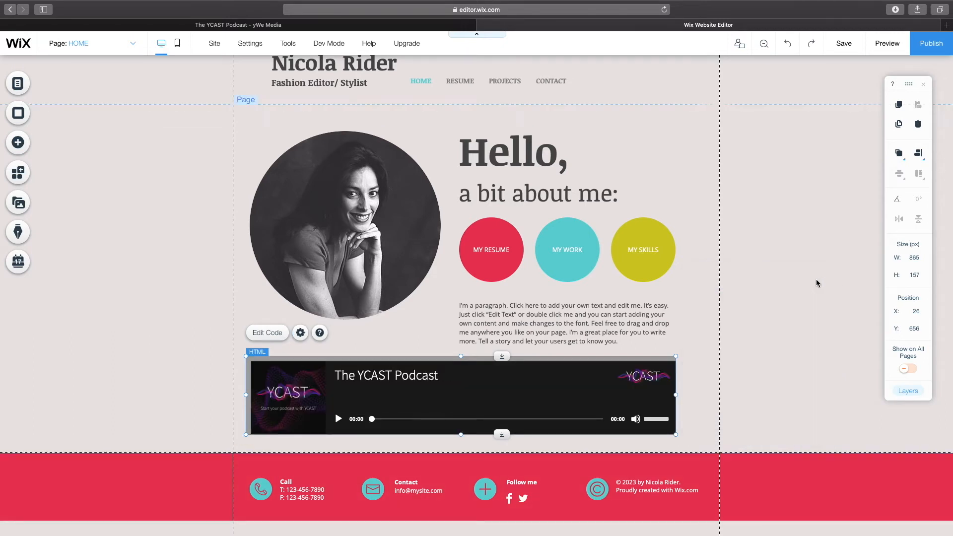
# Step: Nudge the embedded player slightly left to align it with the page content
pyautogui.click(713, 331)
pyautogui.click(607, 371)
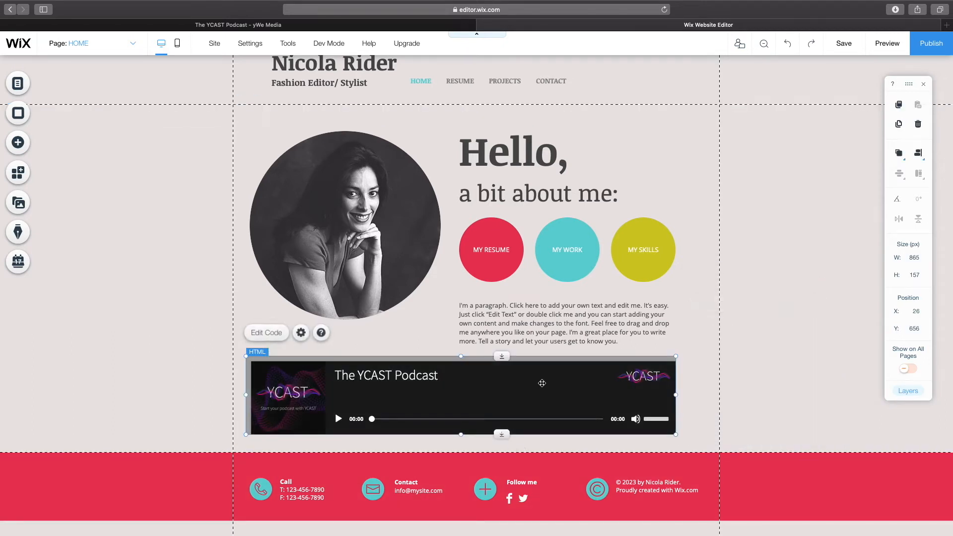
pyautogui.moveTo(571, 364); pyautogui.dragTo(570, 365)
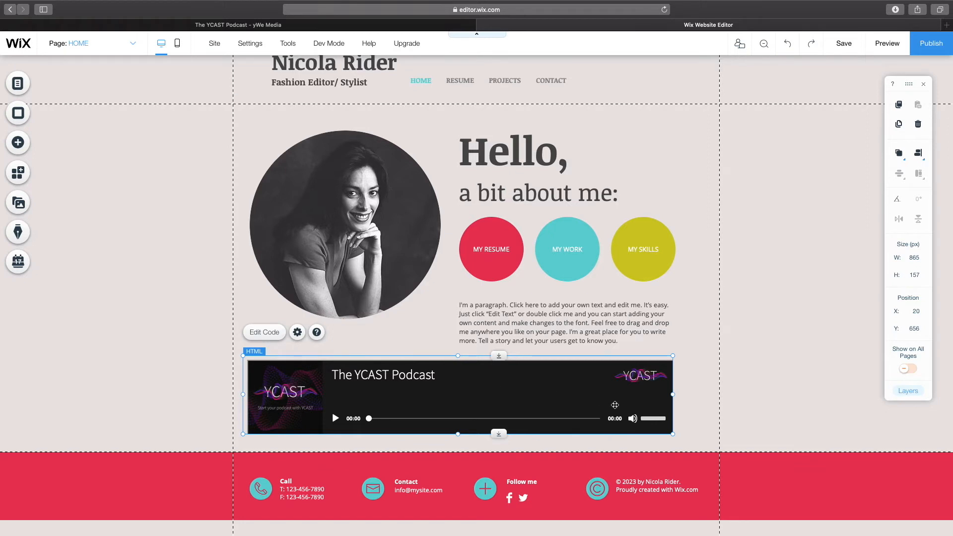
pyautogui.click(690, 391)
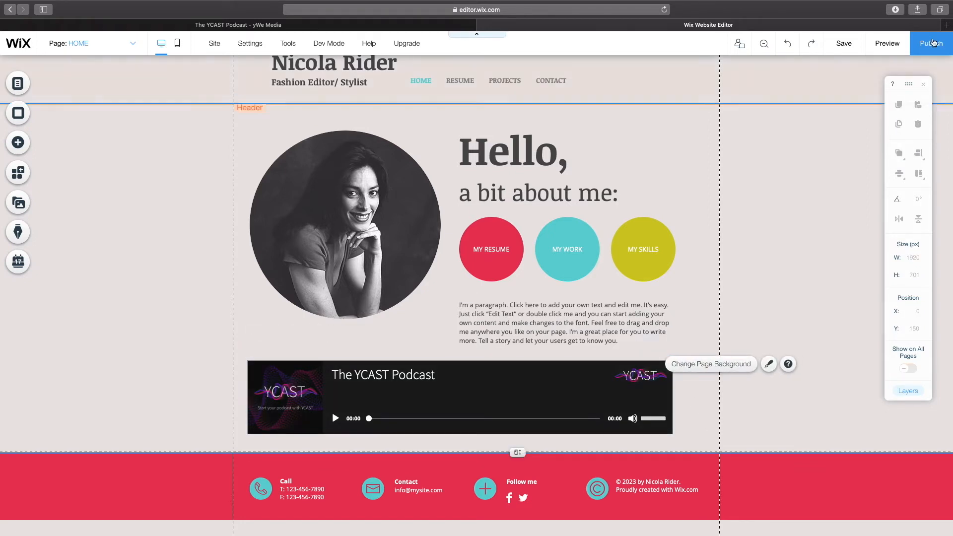
# Step: Preview the page with the embedded player and return to the editor
pyautogui.click(887, 43)
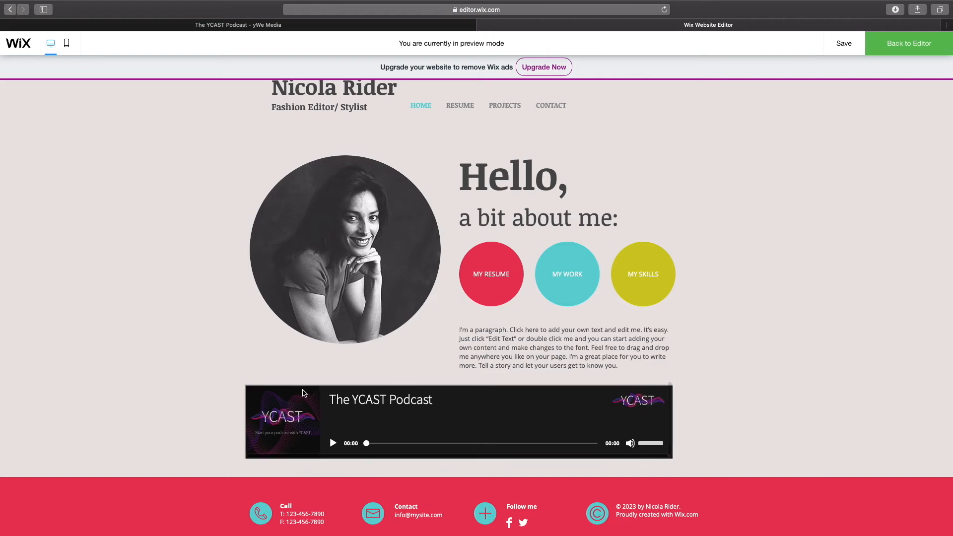
pyautogui.click(905, 44)
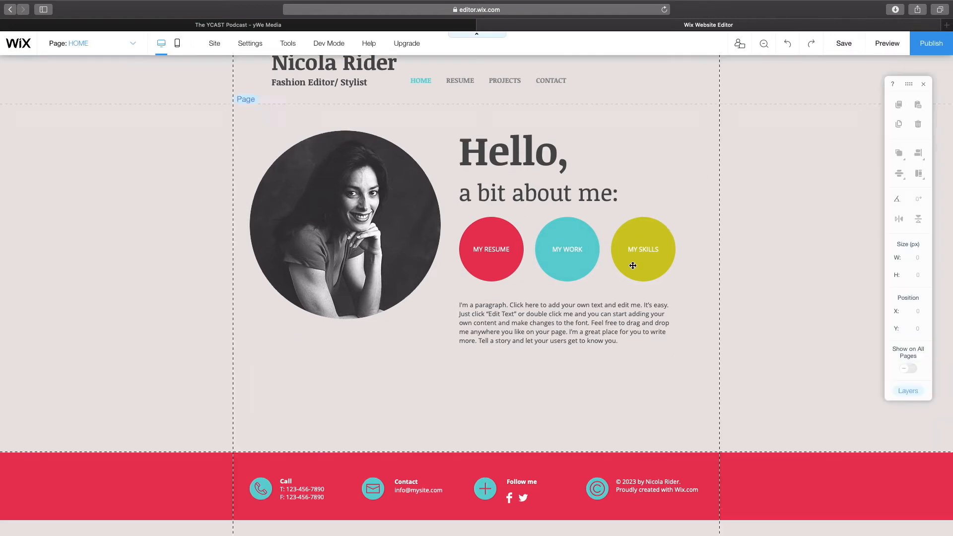
# Step: Move the embedded player lower to leave space above it
pyautogui.click(545, 352)
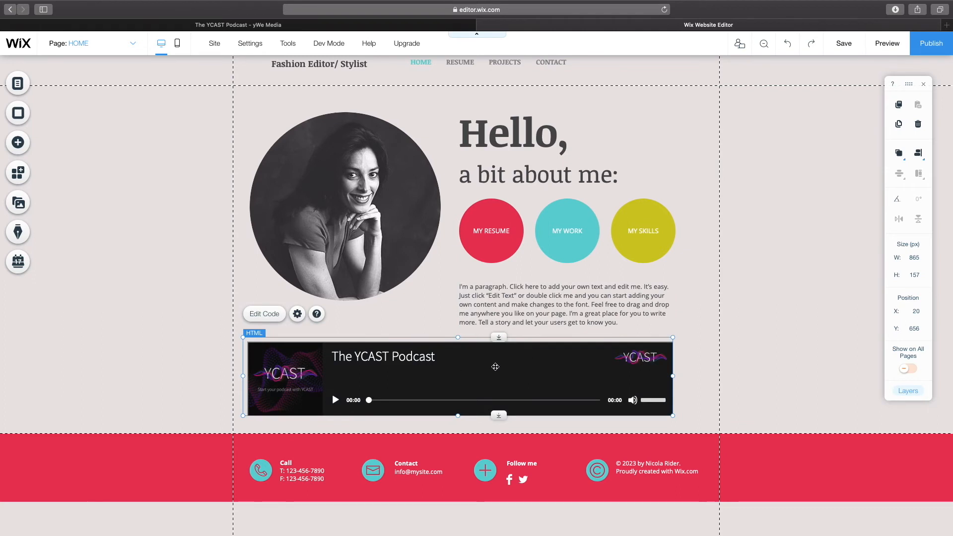
pyautogui.moveTo(497, 363); pyautogui.dragTo(499, 389)
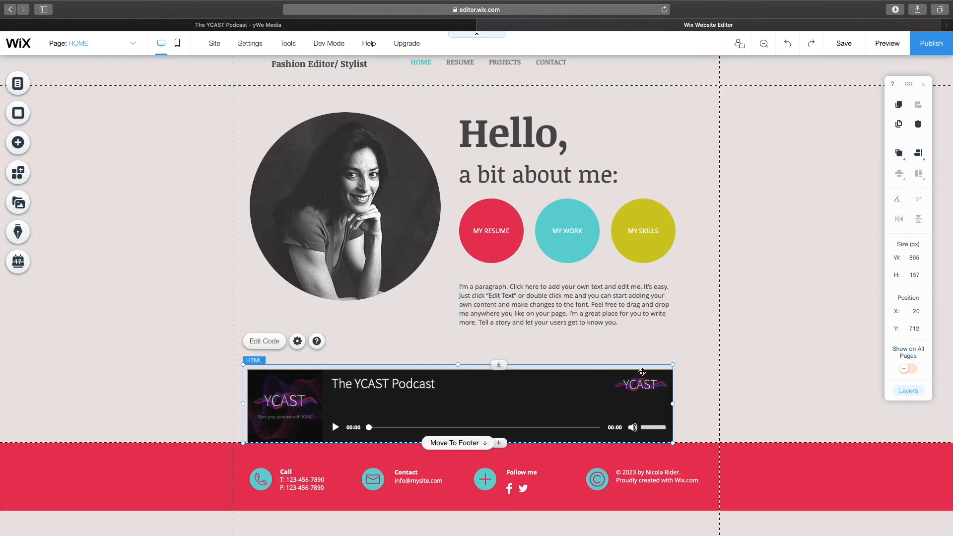
pyautogui.click(711, 370)
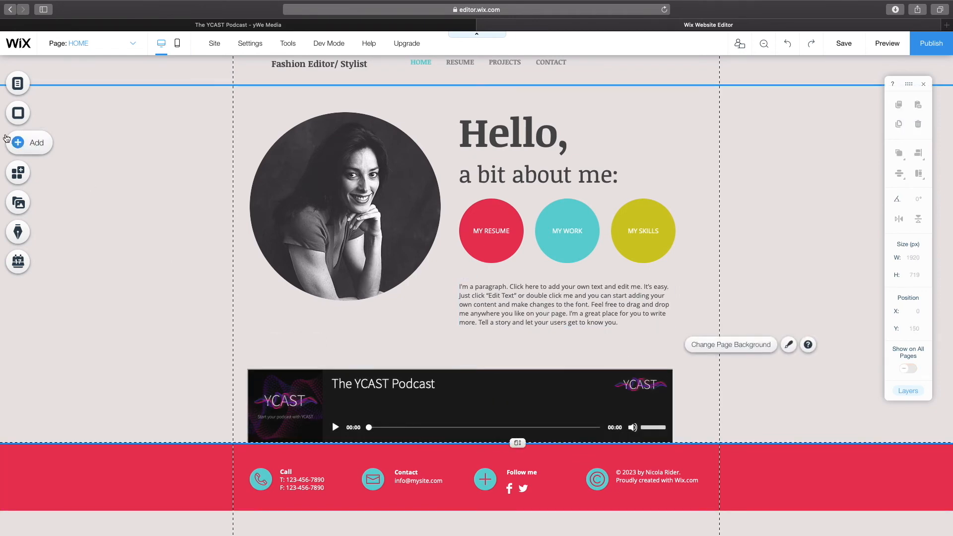
# Step: Add a Big Title text element in the space above the player
pyautogui.click(17, 143)
pyautogui.click(52, 85)
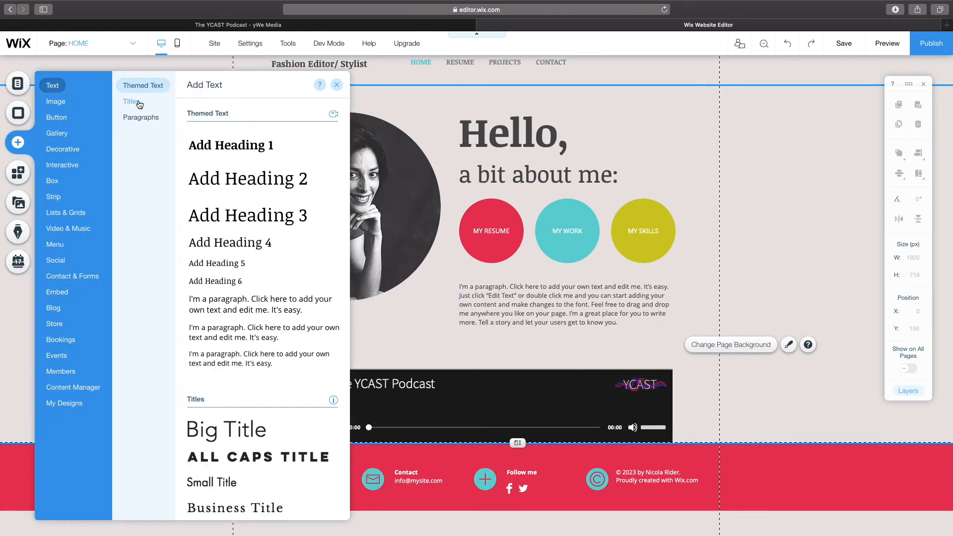
pyautogui.click(131, 101)
pyautogui.moveTo(214, 149); pyautogui.dragTo(285, 350)
# Step: Replace the title text with 'Our most recent podcast' and widen its box to about 759 px
pyautogui.doubleClick(285, 350)
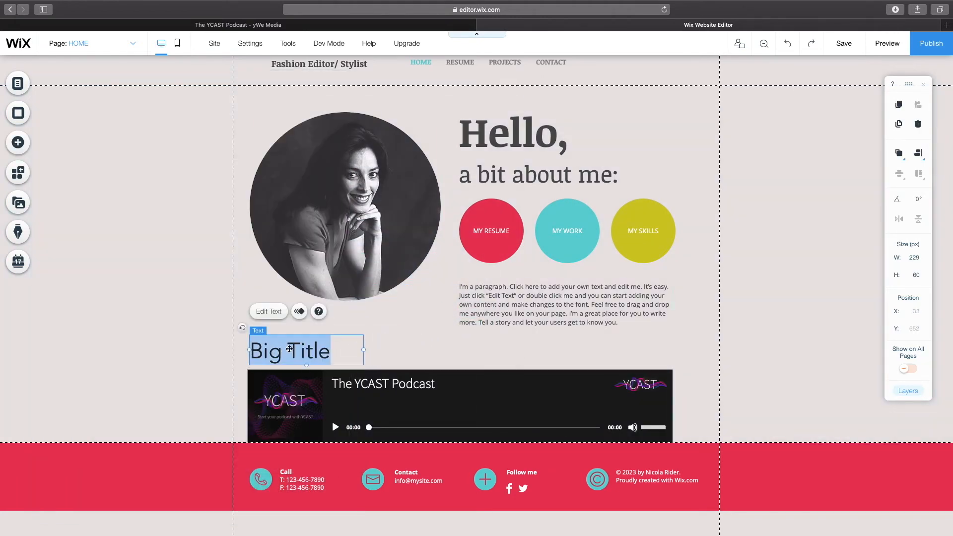
pyautogui.write('Our o')
pyautogui.press('BackSpace')
pyautogui.write('most ree')
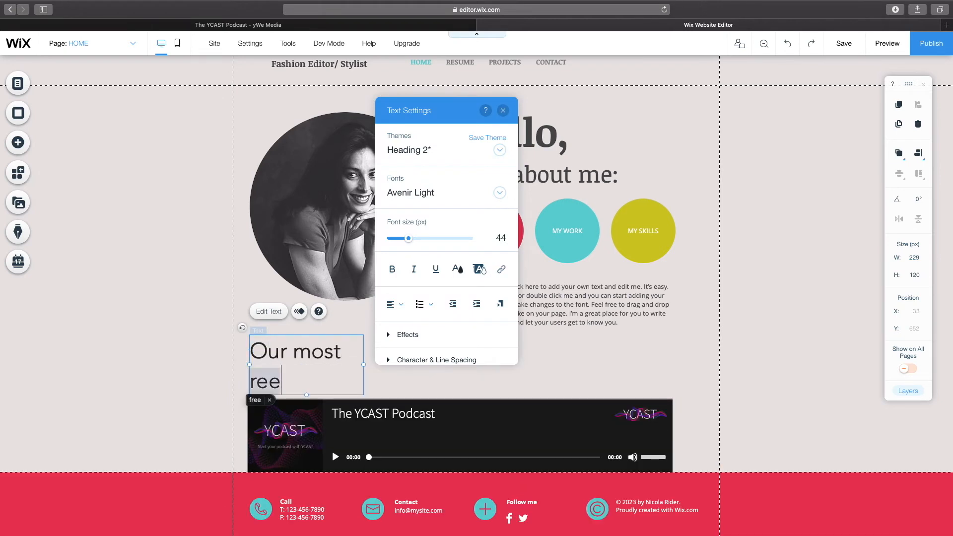
pyautogui.press('BackSpace')
pyautogui.write('cen')
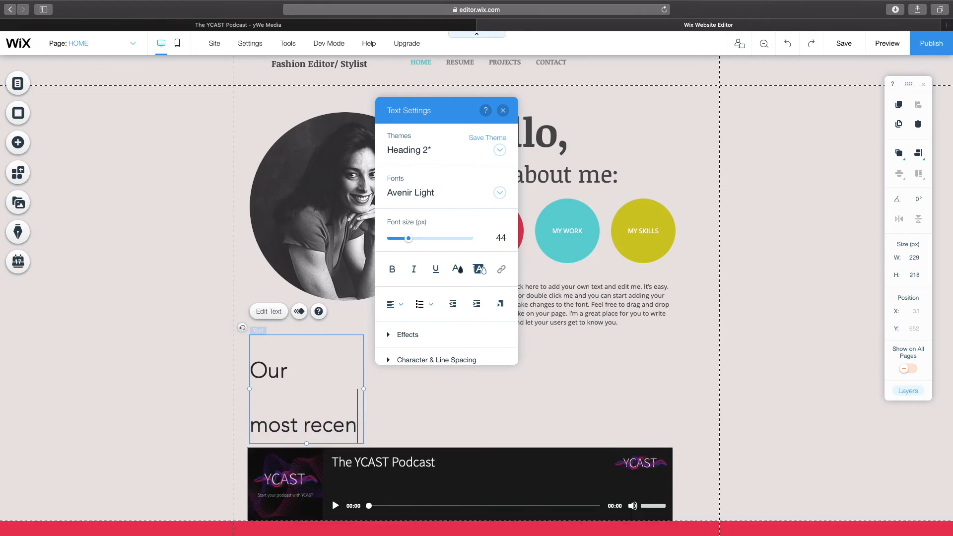
pyautogui.write('t podcast')
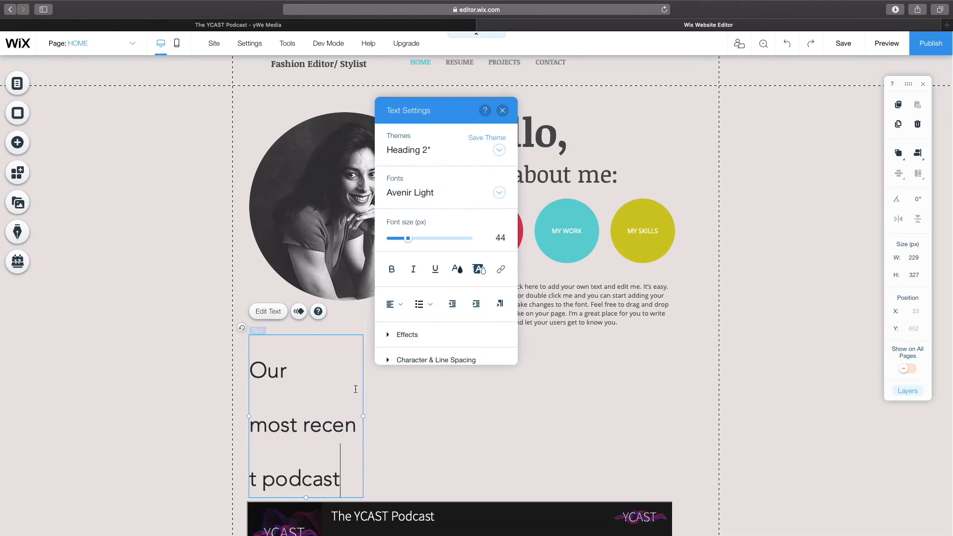
pyautogui.moveTo(364, 417); pyautogui.dragTo(626, 404)
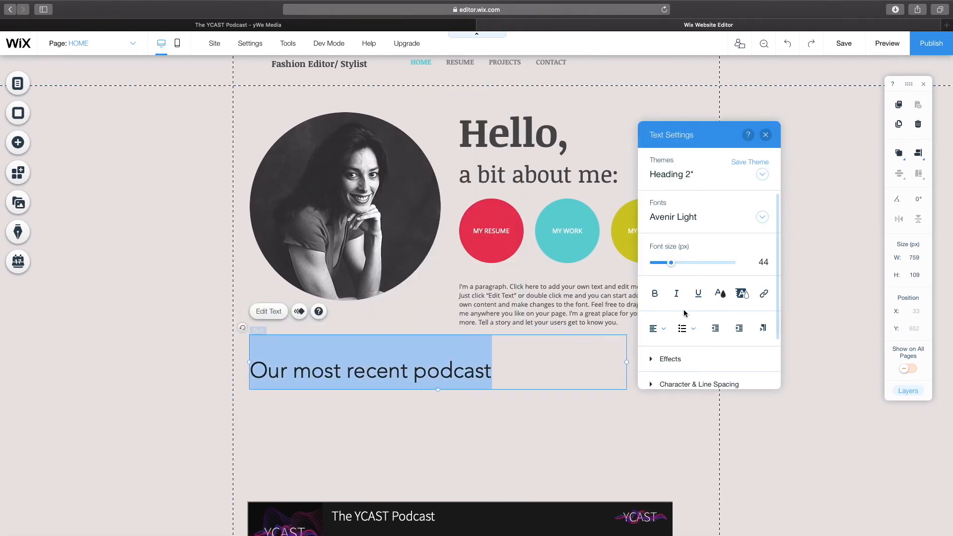
# Step: Set the title's font size to 25 and add a colon after 'Our most recent podcast'
pyautogui.moveTo(671, 263); pyautogui.dragTo(664, 265)
pyautogui.click(424, 346)
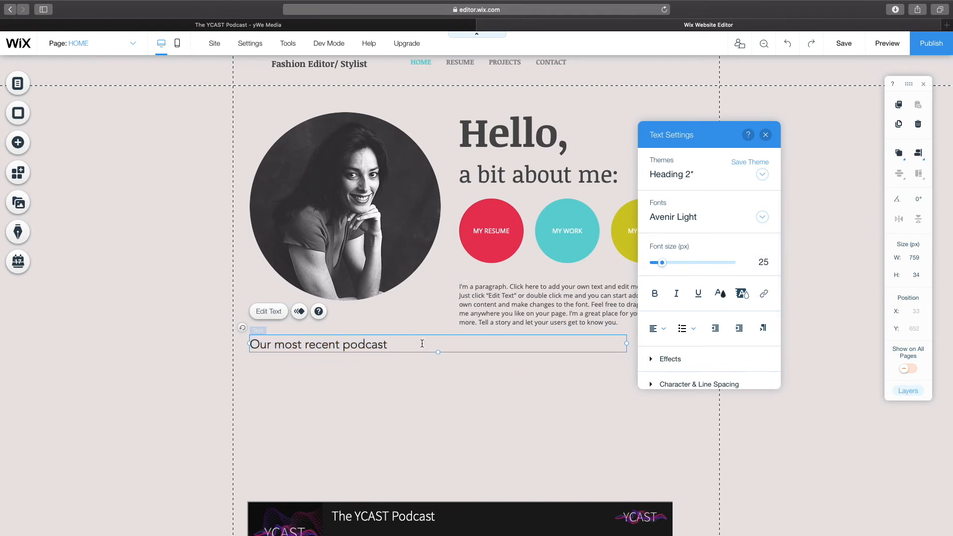
pyautogui.click(417, 383)
pyautogui.click(356, 343)
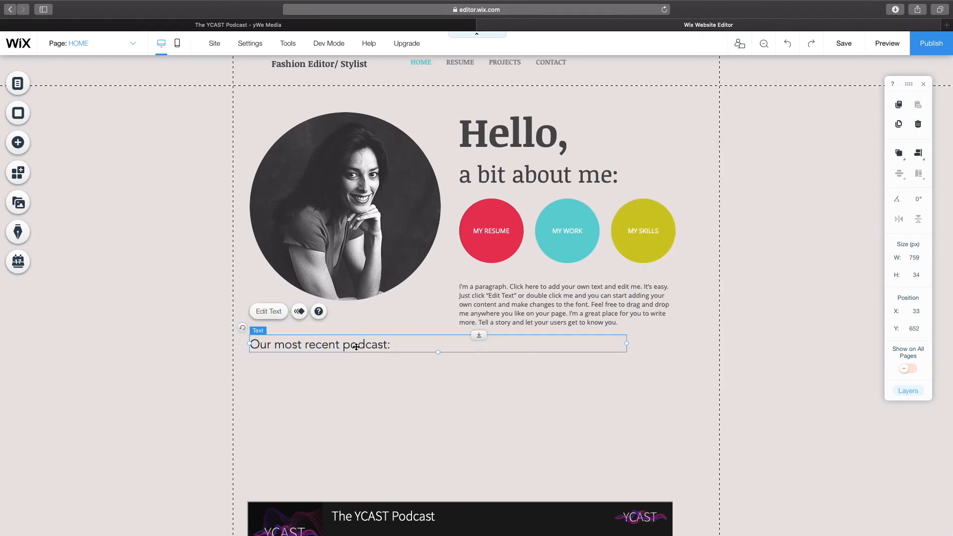
# Step: Reposition the title and move the player up so it sits directly below the title
pyautogui.moveTo(356, 347); pyautogui.dragTo(354, 486)
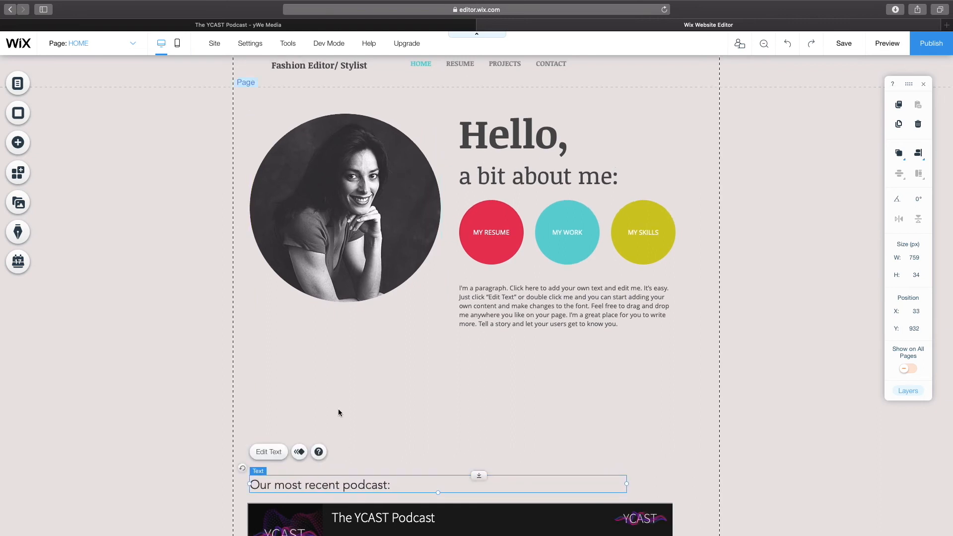
pyautogui.scroll(-2, 338, 407)
pyautogui.scroll(-1, 334, 399)
pyautogui.click(437, 426)
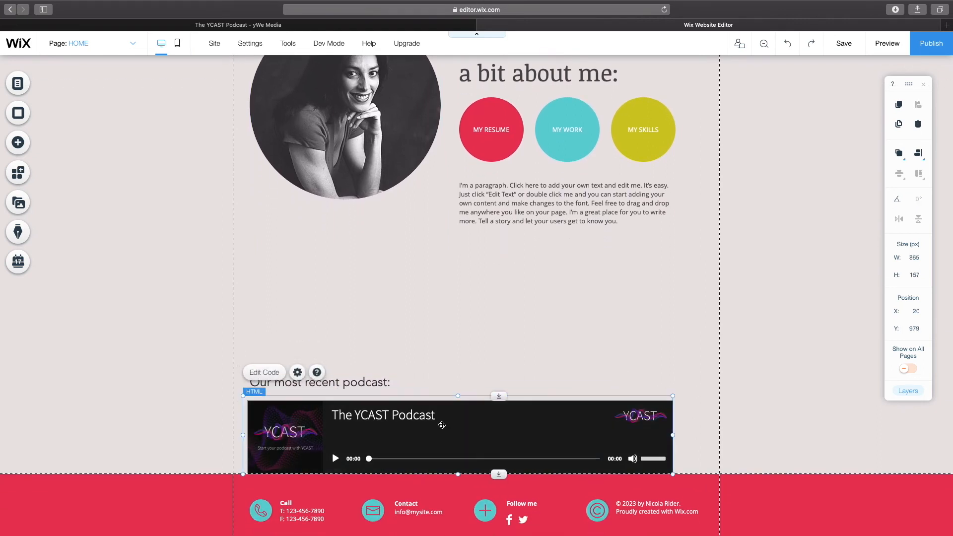
pyautogui.moveTo(365, 382); pyautogui.dragTo(352, 254)
pyautogui.click(387, 408)
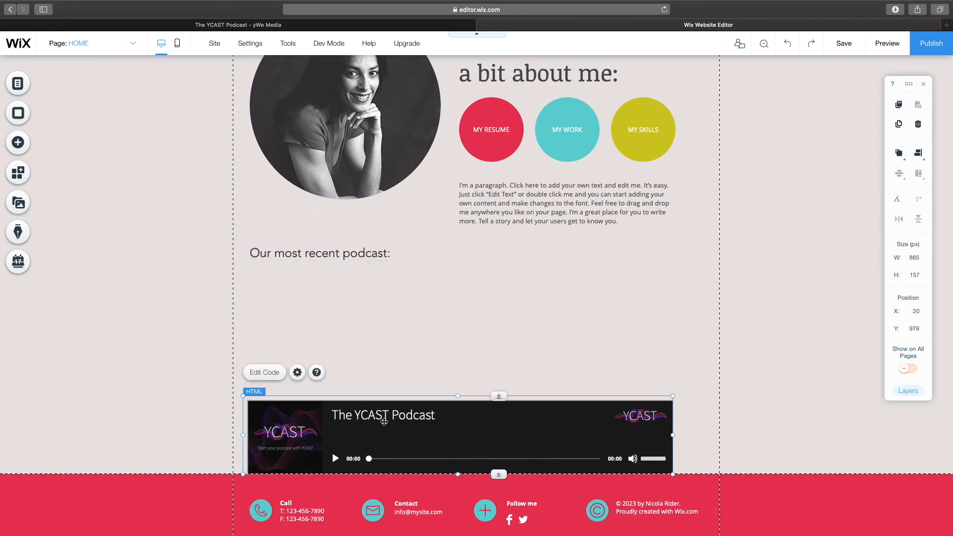
pyautogui.moveTo(388, 408); pyautogui.dragTo(382, 356)
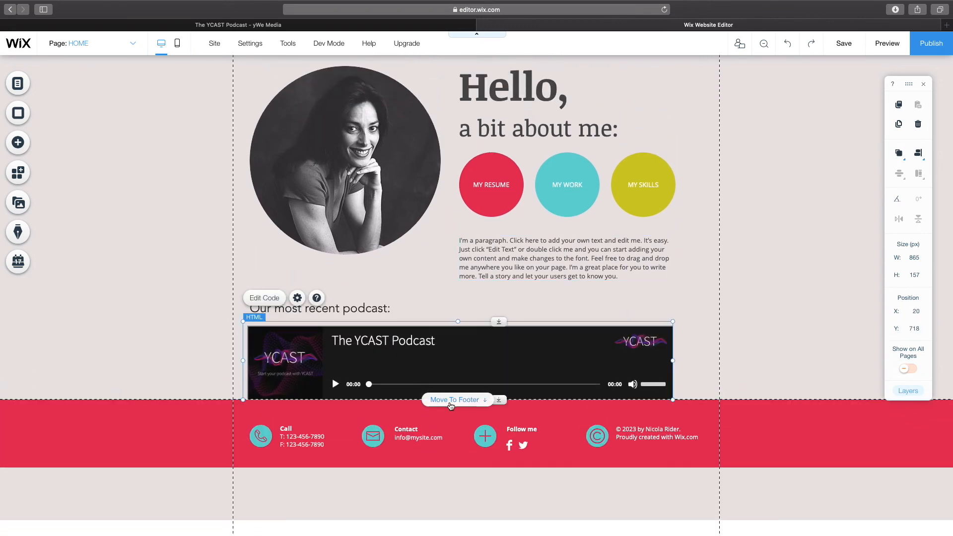
# Step: Move the player to the footer and extend the page bottom so the player sits just above the footer
pyautogui.click(451, 402)
pyautogui.click(499, 403)
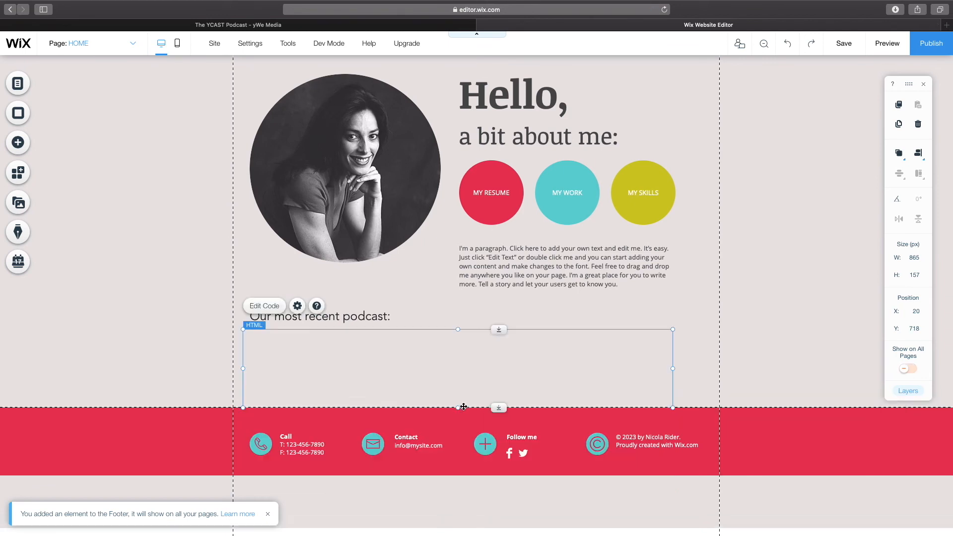
pyautogui.moveTo(502, 420); pyautogui.dragTo(502, 427)
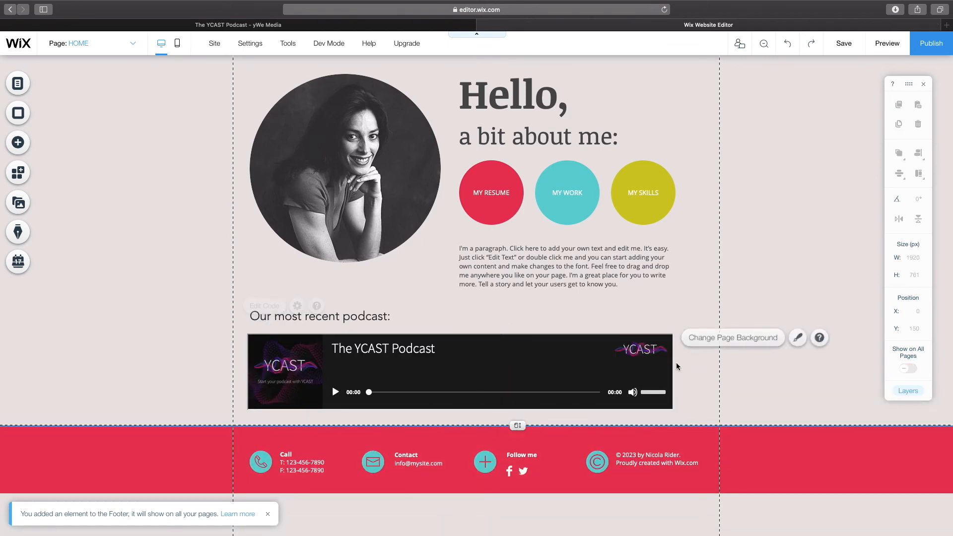
# Step: Nudge the player slightly right to line up its left edge with the title
pyautogui.moveTo(244, 378); pyautogui.dragTo(248, 378)
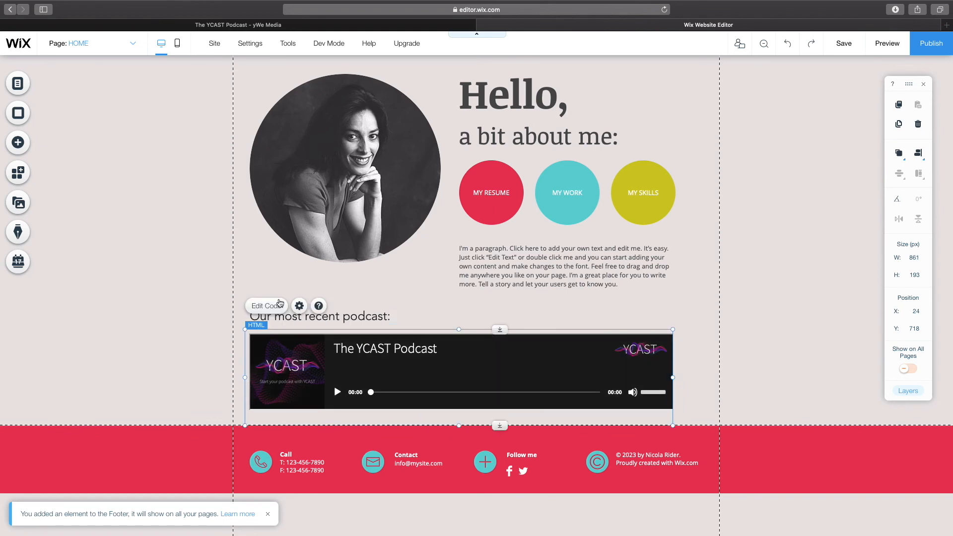
pyautogui.click(465, 284)
pyautogui.click(352, 313)
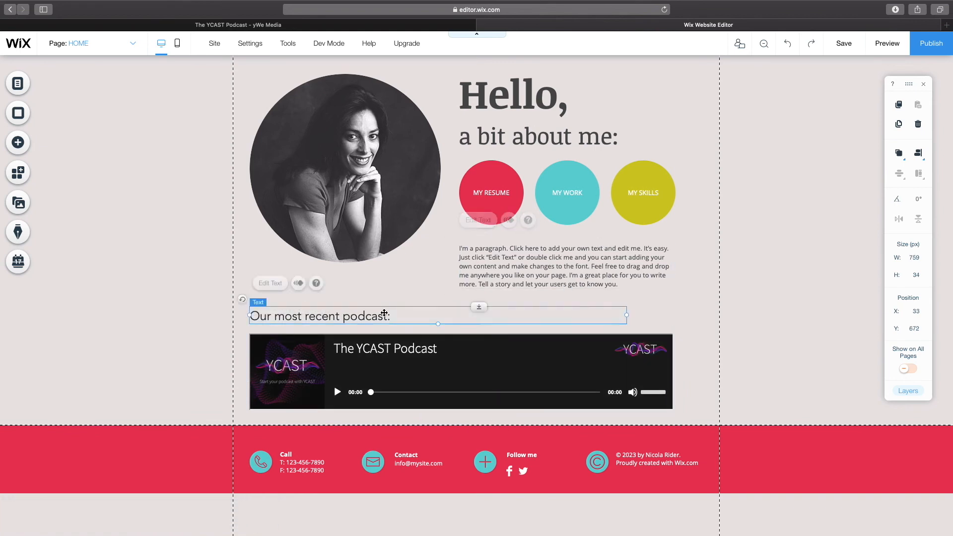
pyautogui.click(706, 303)
# Step: Preview the page and scroll through it to check the title and player
pyautogui.click(894, 49)
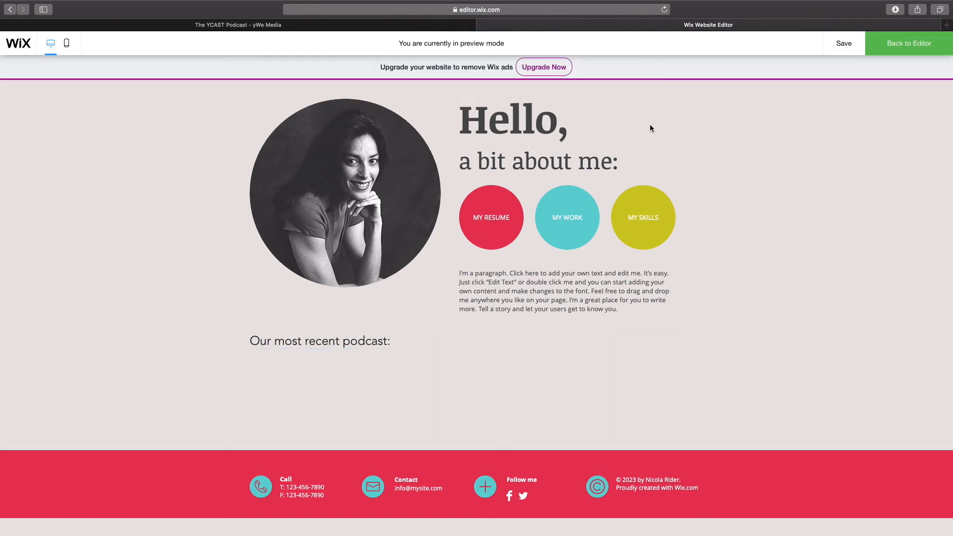
pyautogui.scroll(-1, 654, 144)
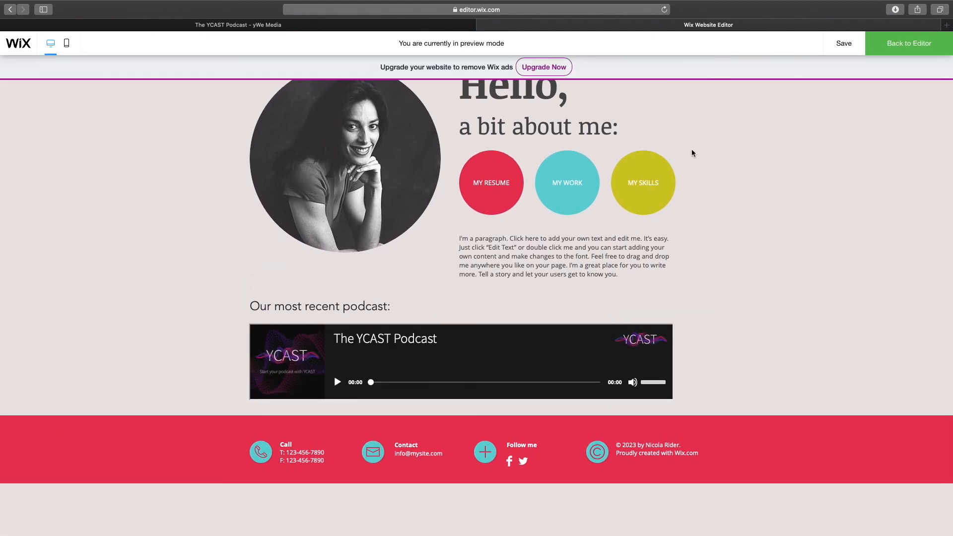
pyautogui.scroll(3, 692, 151)
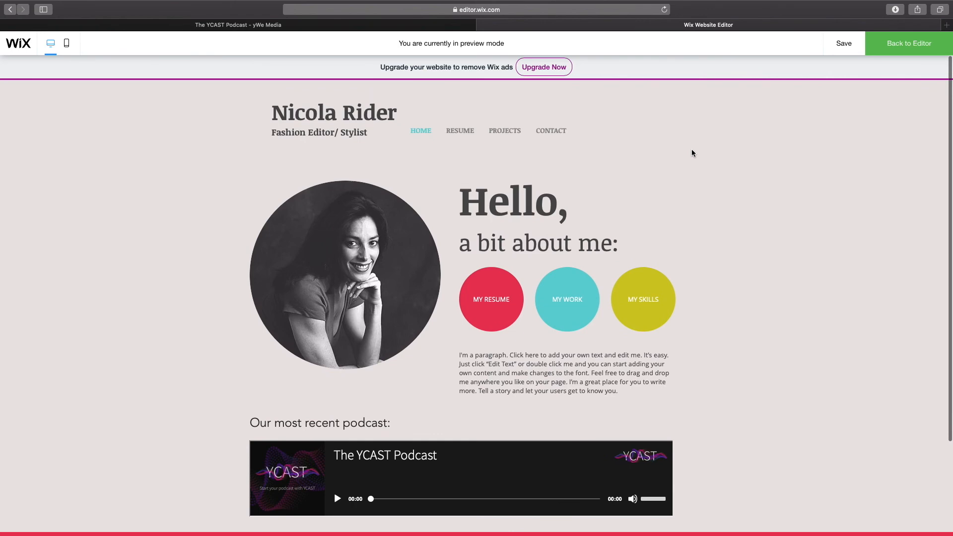